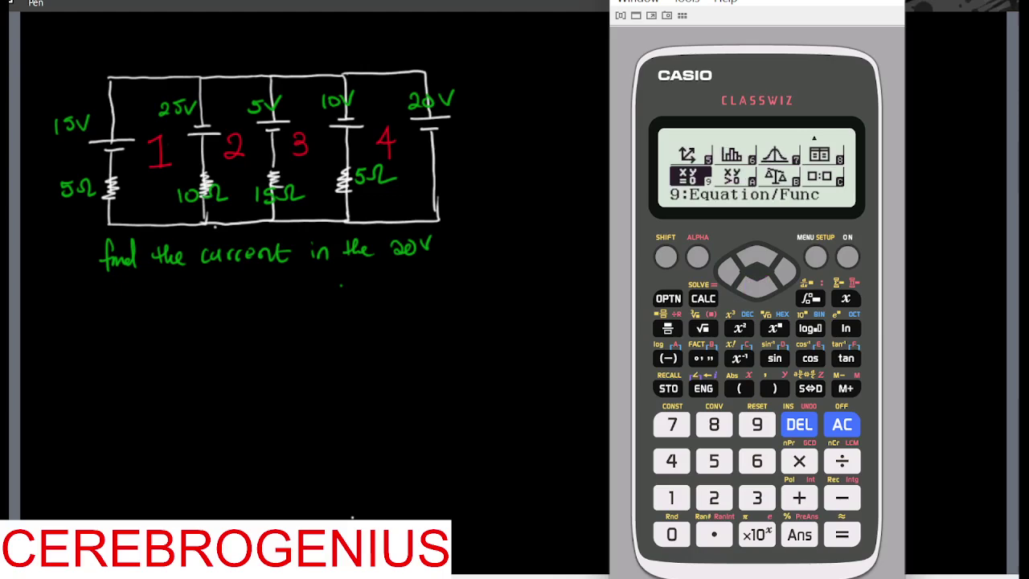
Choose Equation/Func mode, then Simul Equation with 4 unknowns (x, y, z, t)
key(Down)
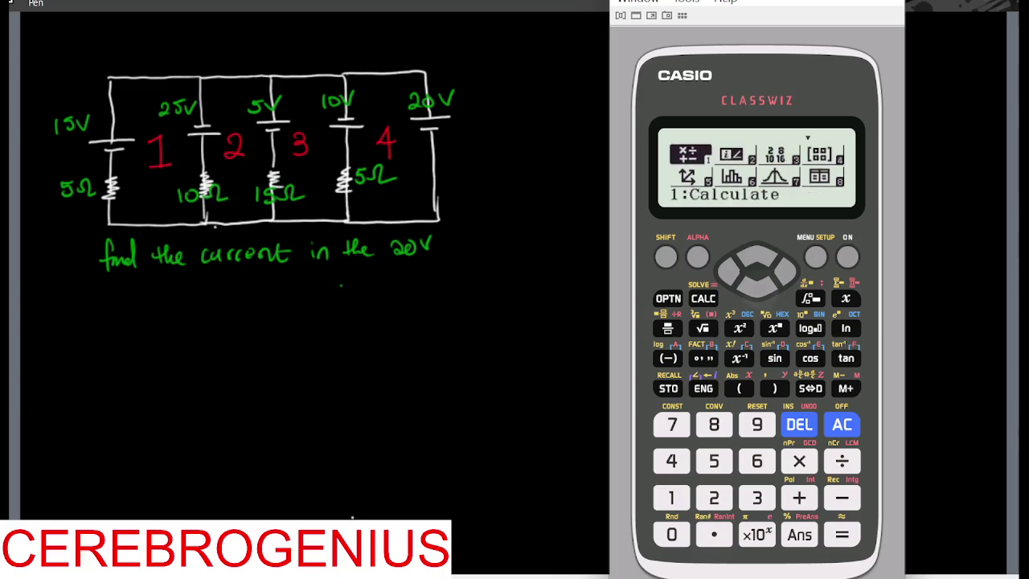
key(Down)
key(Up)
key(Down)
key(Down)
key(Down)
key(Down)
key(Down)
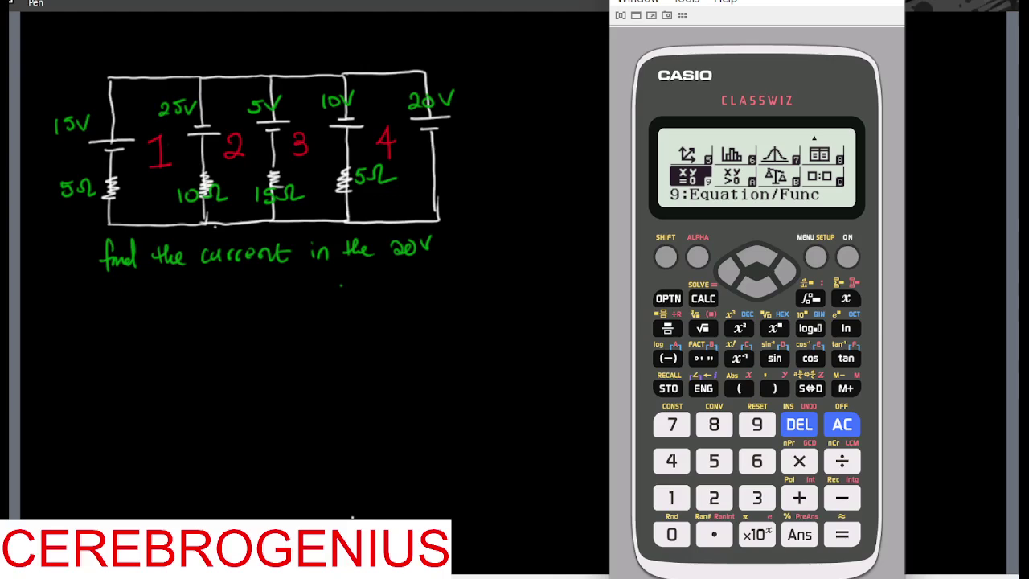
key(Right)
key(Right)
key(Right)
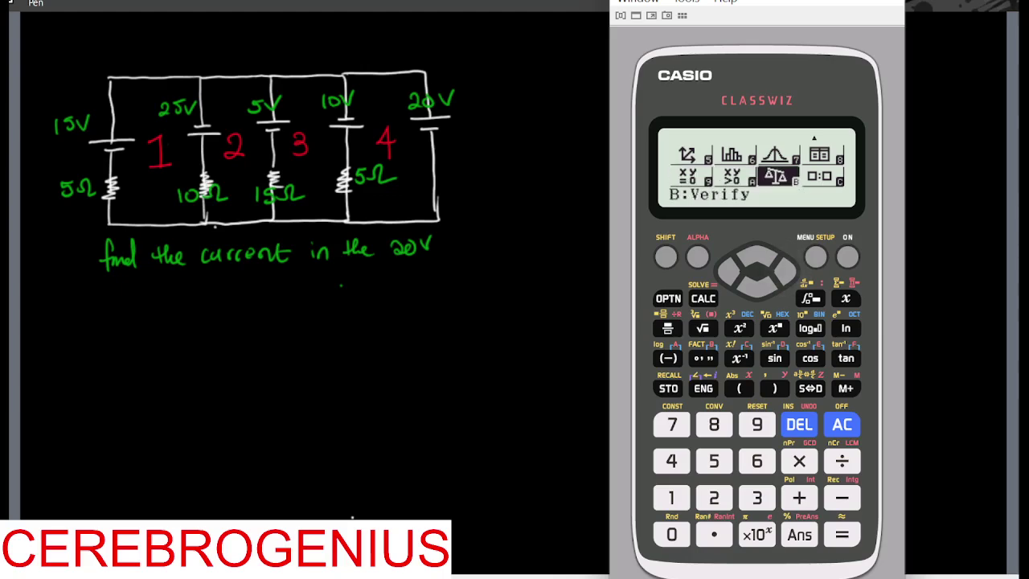
key(Up)
key(Up)
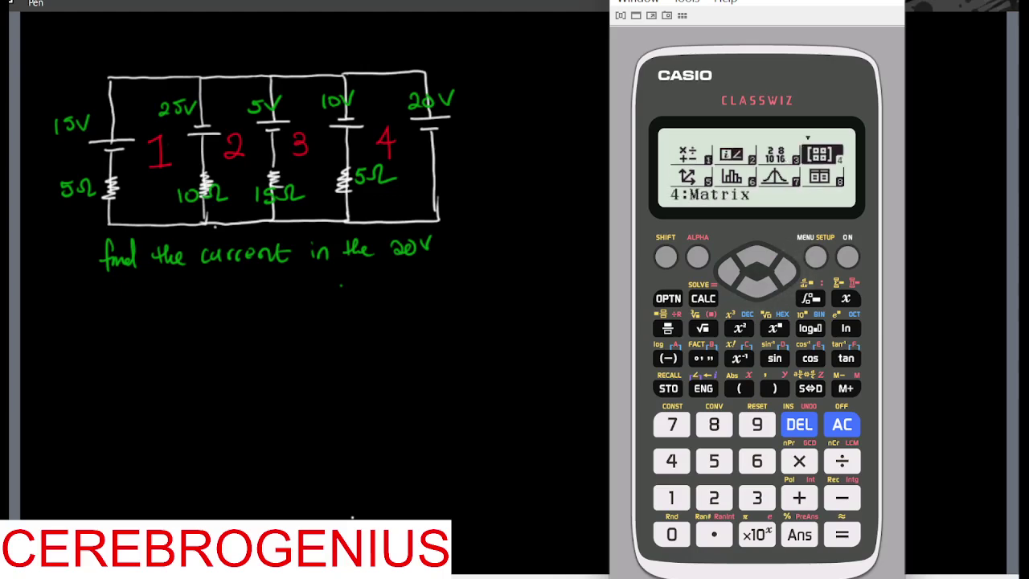
key(Down)
key(Down)
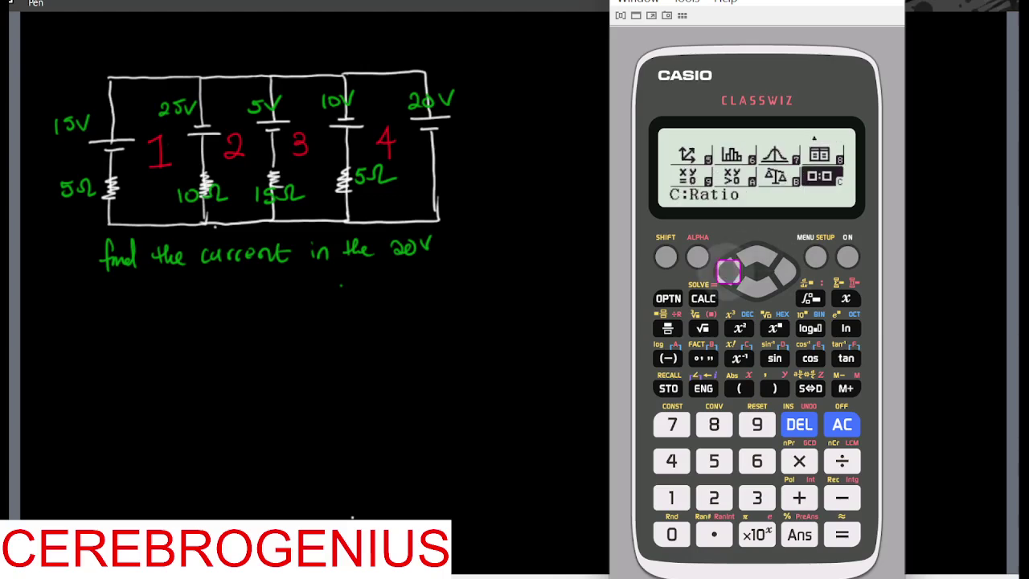
key(Left)
key(Left)
key(Left)
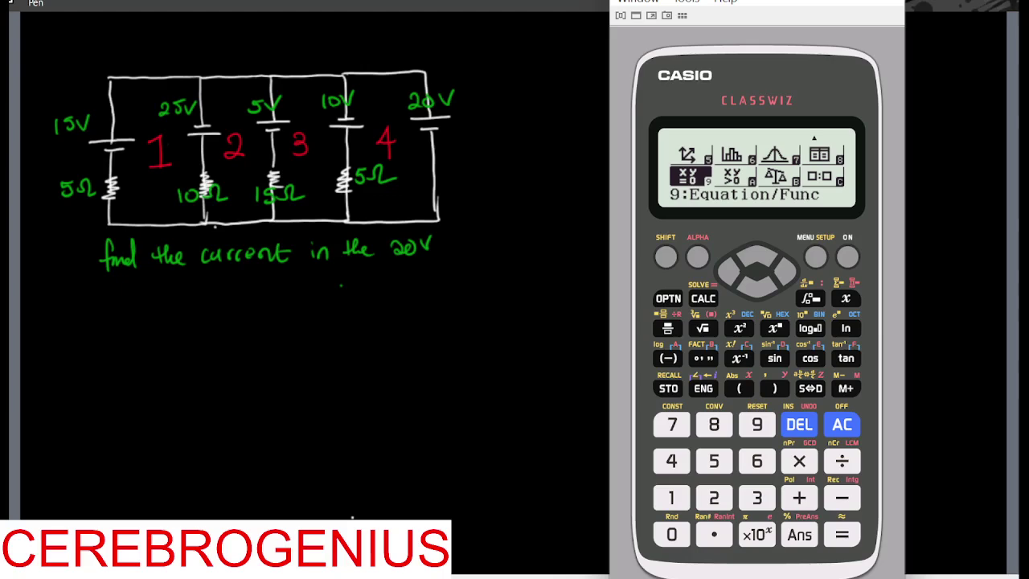
key(9)
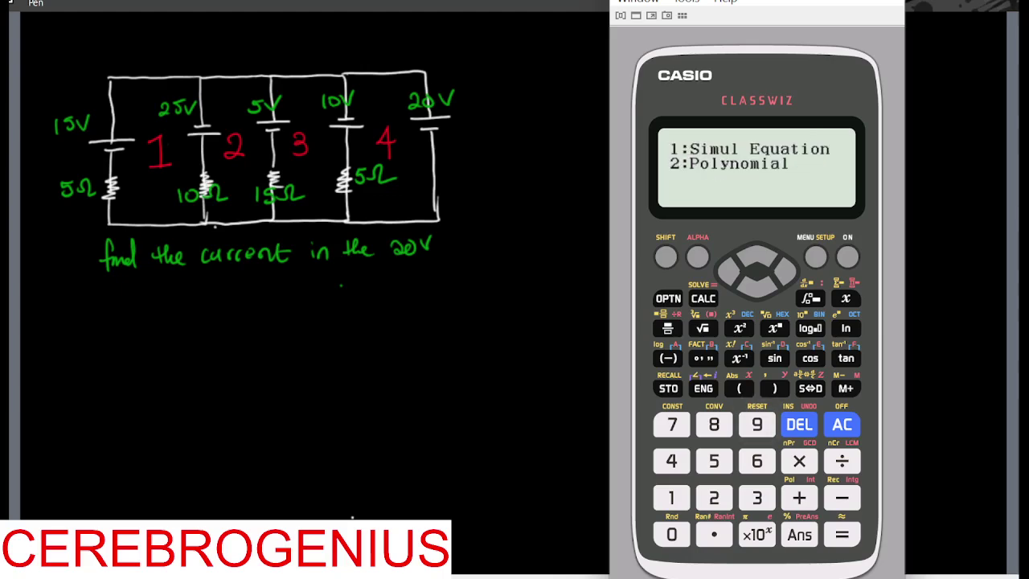
key(1)
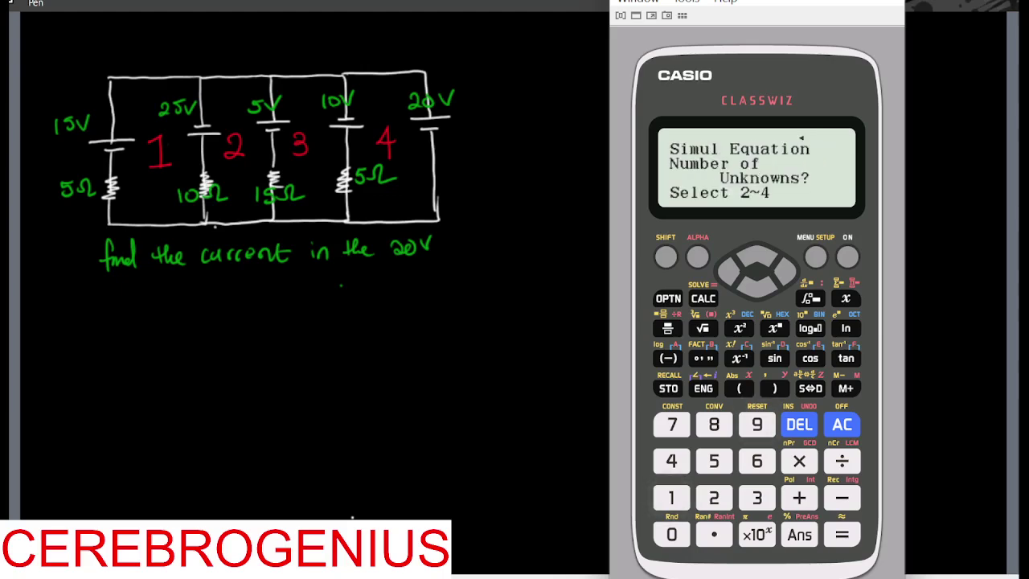
key(4)
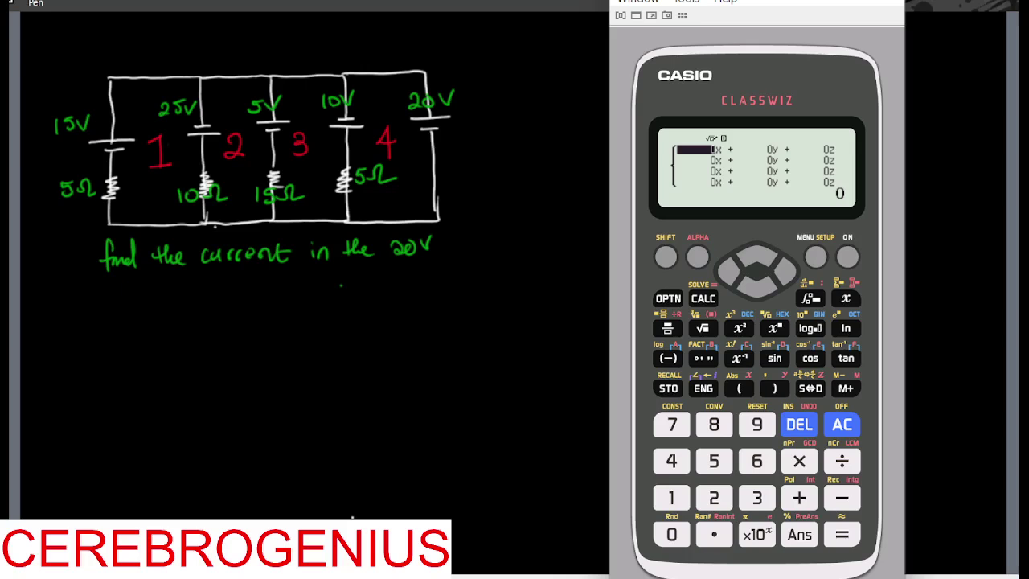
Enter row 1 coefficients: x = 15 (as 5+10), y = −10, z = 0, t = 0
text(5+10)
key(Return)
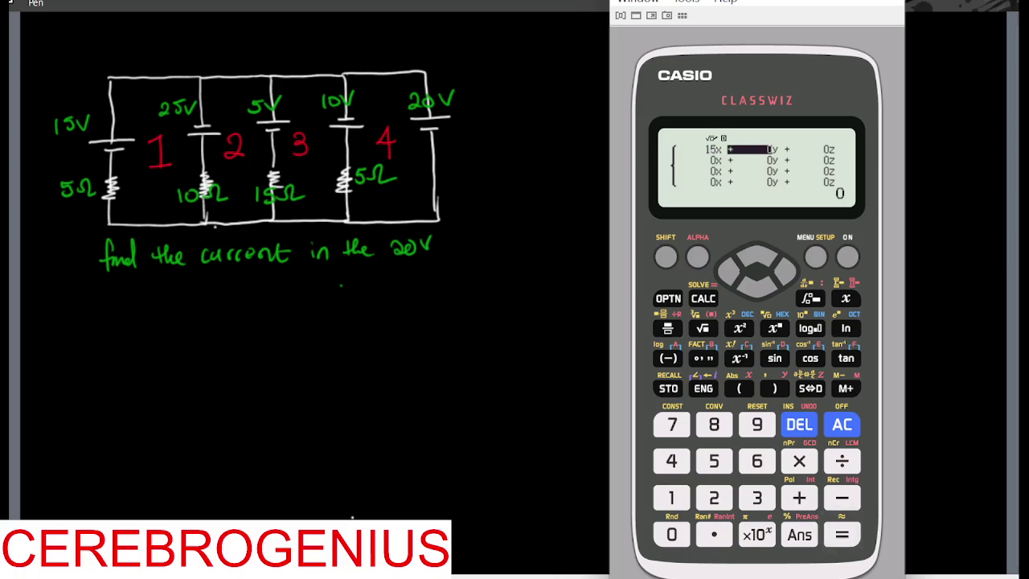
text(- 1)
text(0)
key(Return)
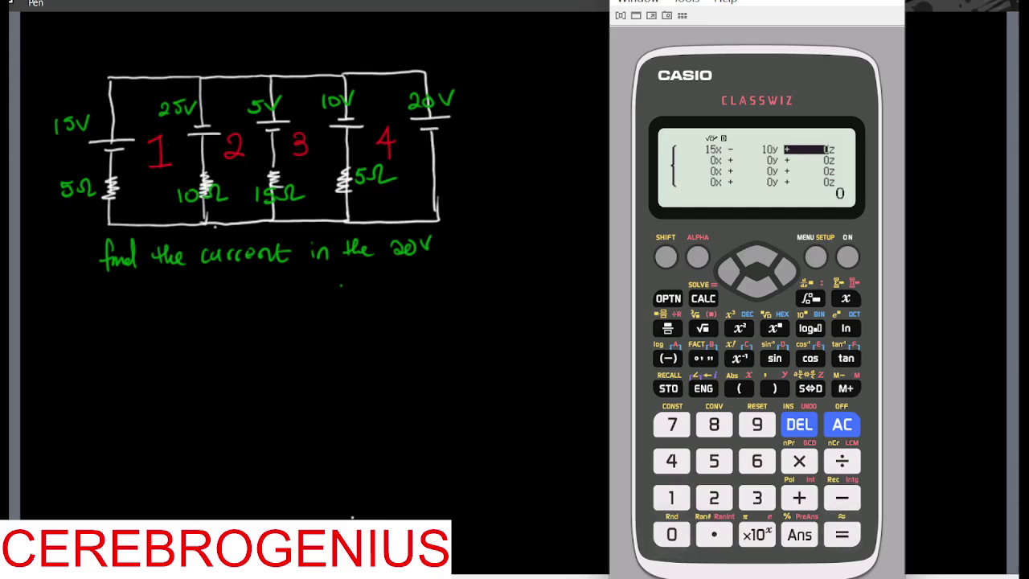
text(0)
key(Return)
text(0)
key(Return)
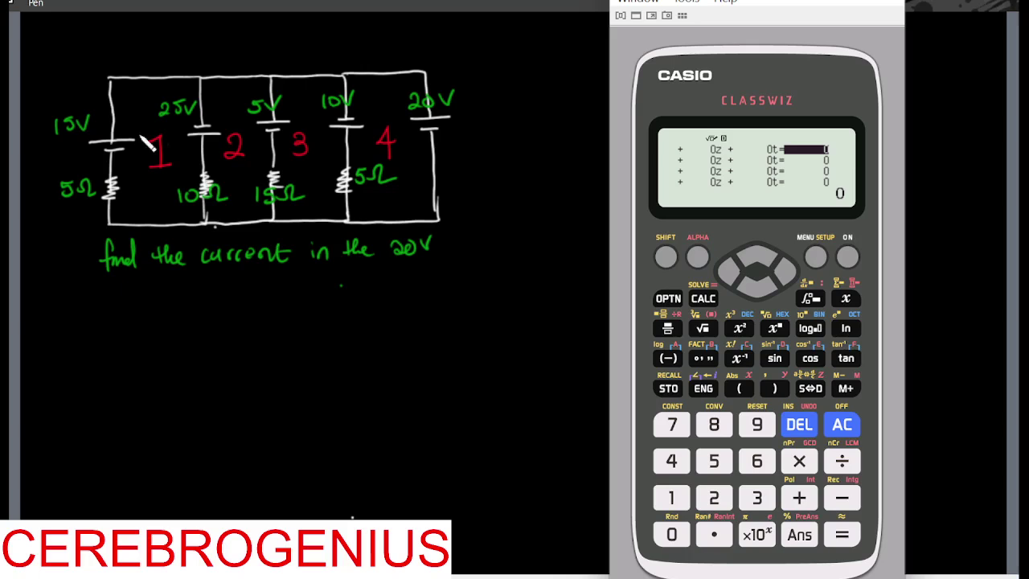
Draw loop 1's current arrow, write +15 below the problem, and mark 15V and 25V polarities
mouse_move(132, 138)
mouse_down()
mouse_move(193, 161)
mouse_move(165, 196)
mouse_move(147, 191)
mouse_move(170, 205)
mouse_up()
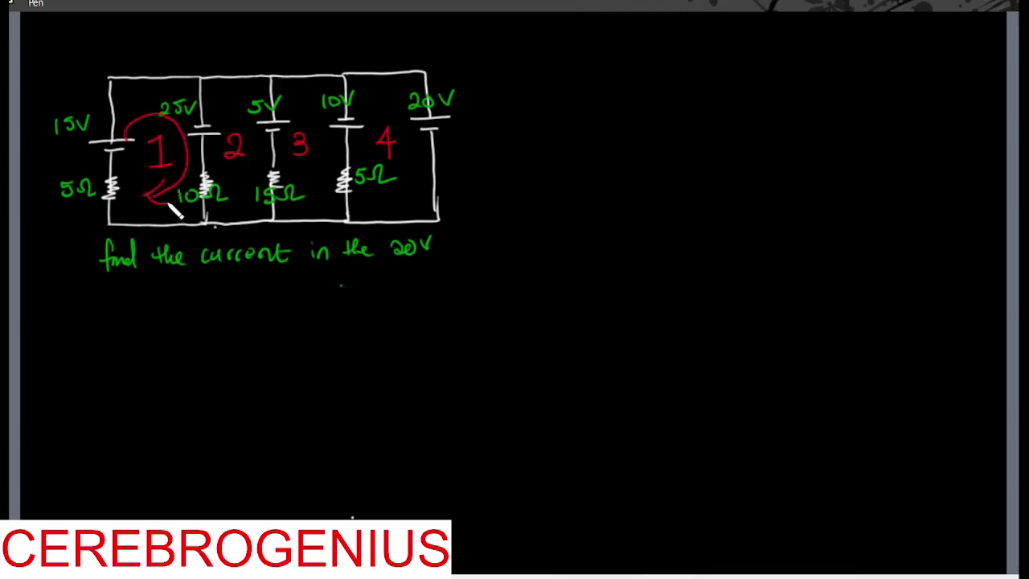
drag(84, 323, 100, 322)
mouse_move(93, 312)
mouse_down()
mouse_move(94, 330)
mouse_move(120, 318)
mouse_move(119, 327)
mouse_move(160, 319)
mouse_move(148, 327)
mouse_move(170, 329)
mouse_move(188, 325)
mouse_move(199, 306)
mouse_up()
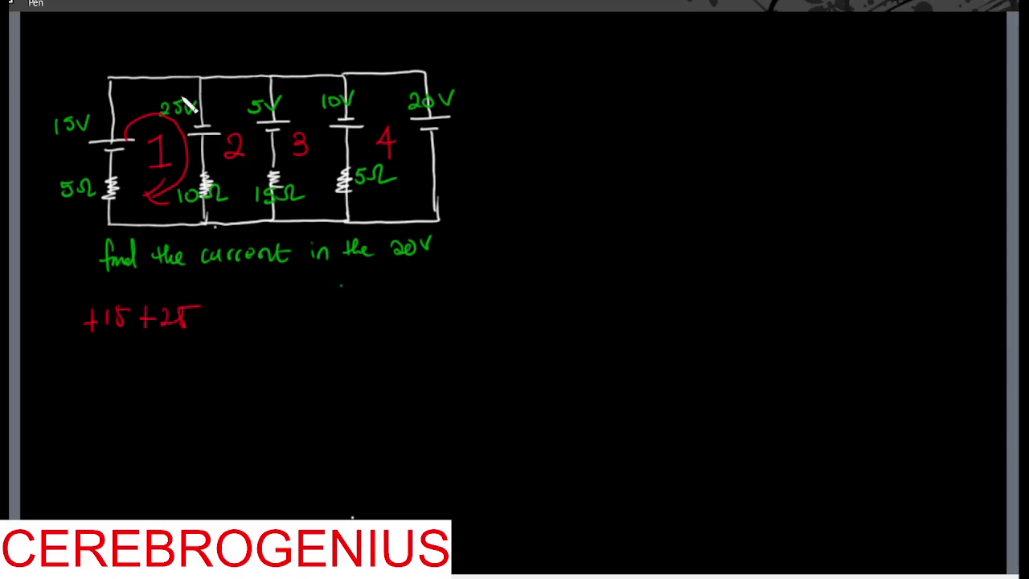
mouse_move(82, 154)
mouse_down()
mouse_move(90, 154)
mouse_move(94, 133)
mouse_up()
mouse_move(206, 117)
mouse_down()
mouse_move(216, 116)
mouse_move(214, 151)
mouse_up()
Back in the calculator, enter 40 (as 15+25) as equation 1's constant
key(alt+Tab)
text(1)
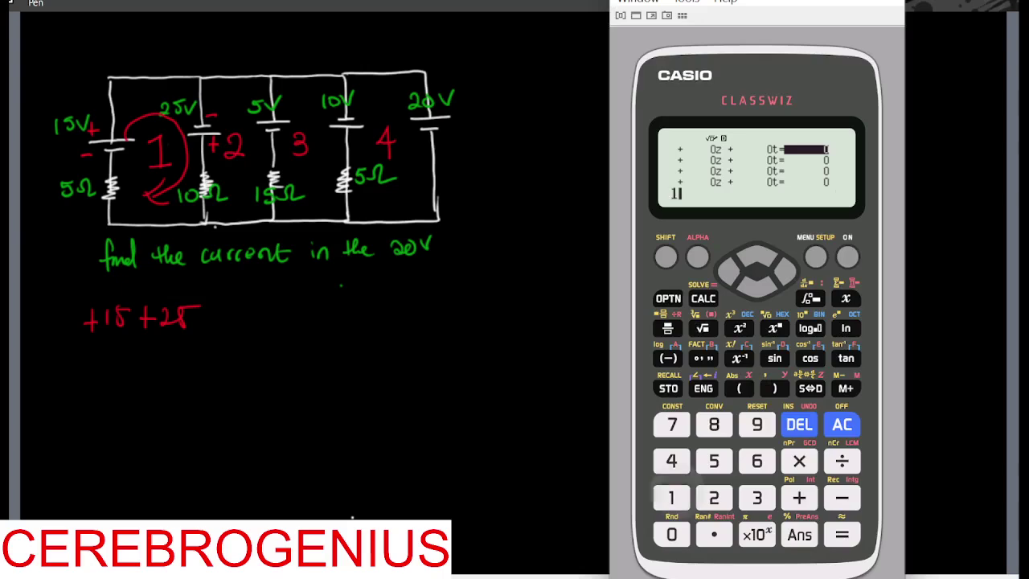
text(5+2)
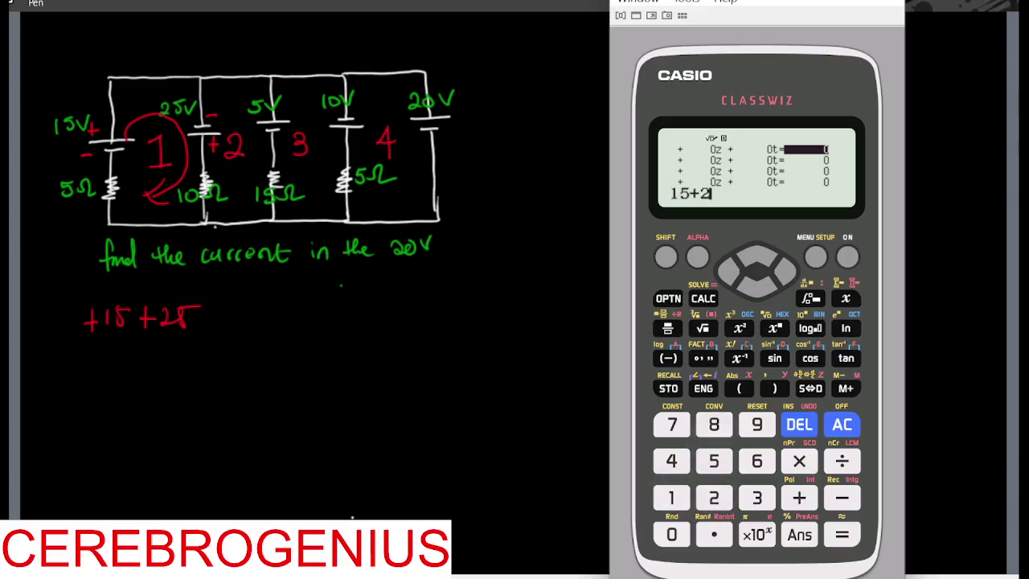
text(5)
key(Return)
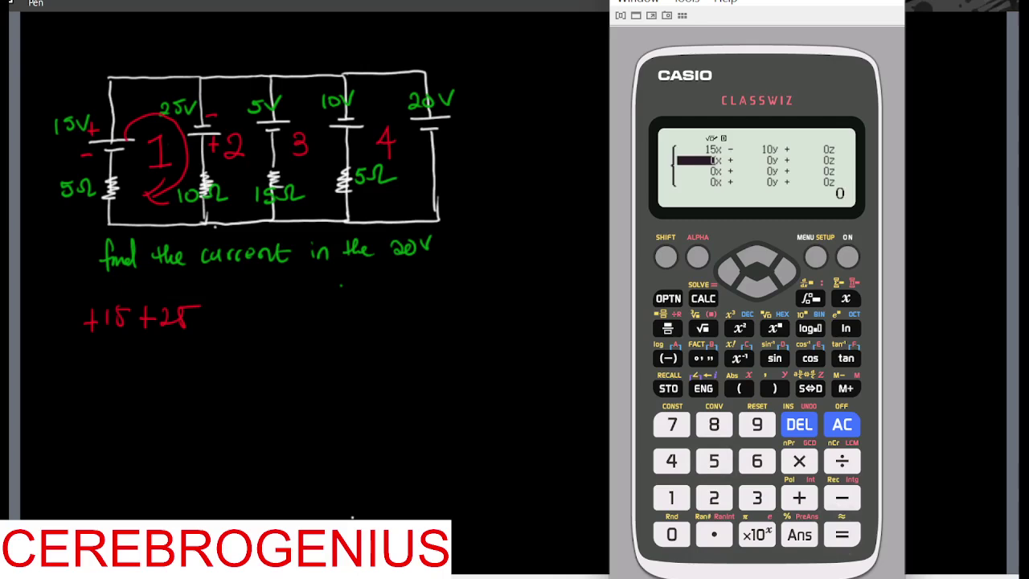
Enter row 2 as x = −10, y = 25, z = −15, t = 0, constant −30 (−25−5)
text(-10)
key(Return)
text(10+15)
key(Return)
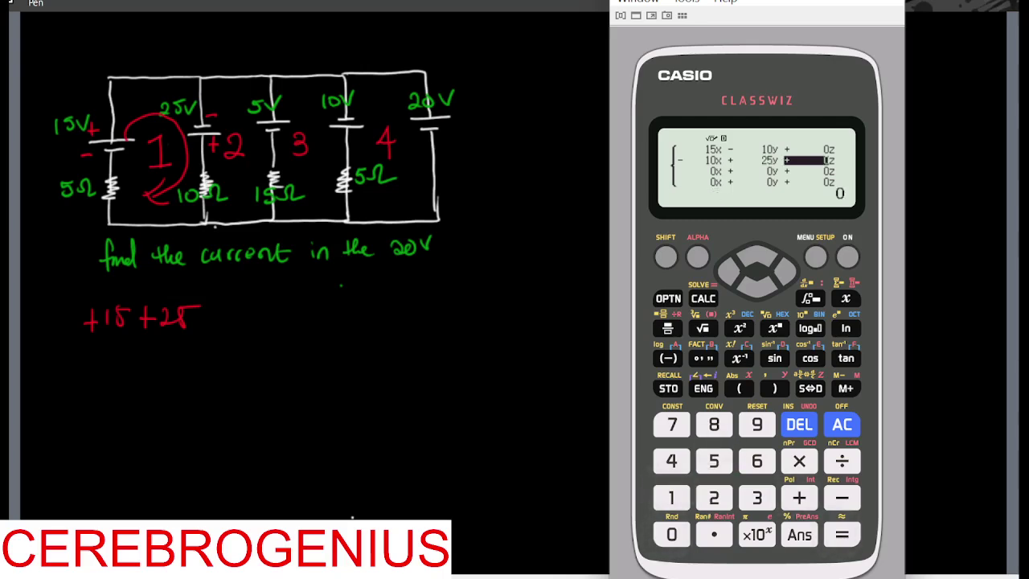
text(-15)
key(Return)
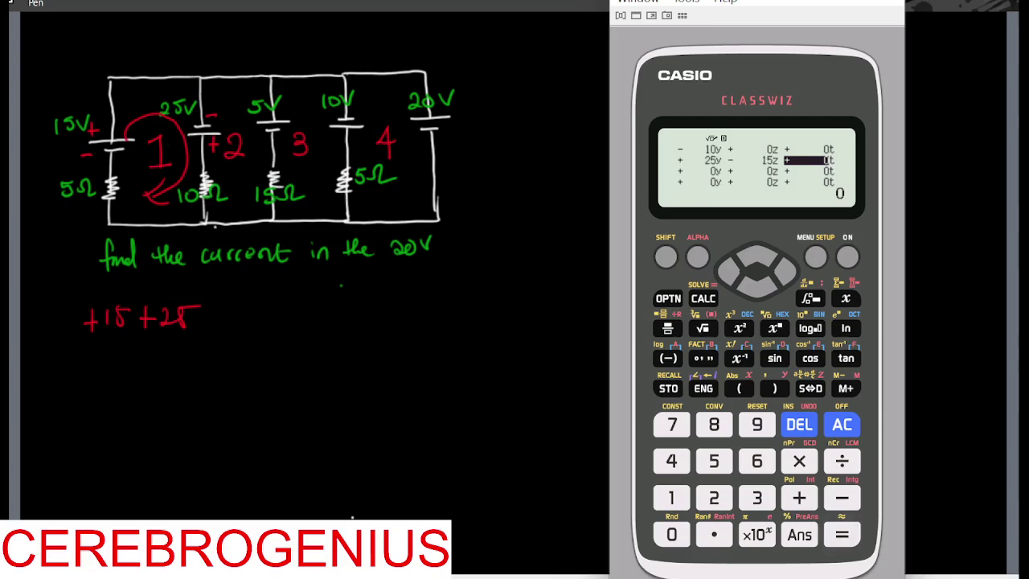
text(0)
key(Return)
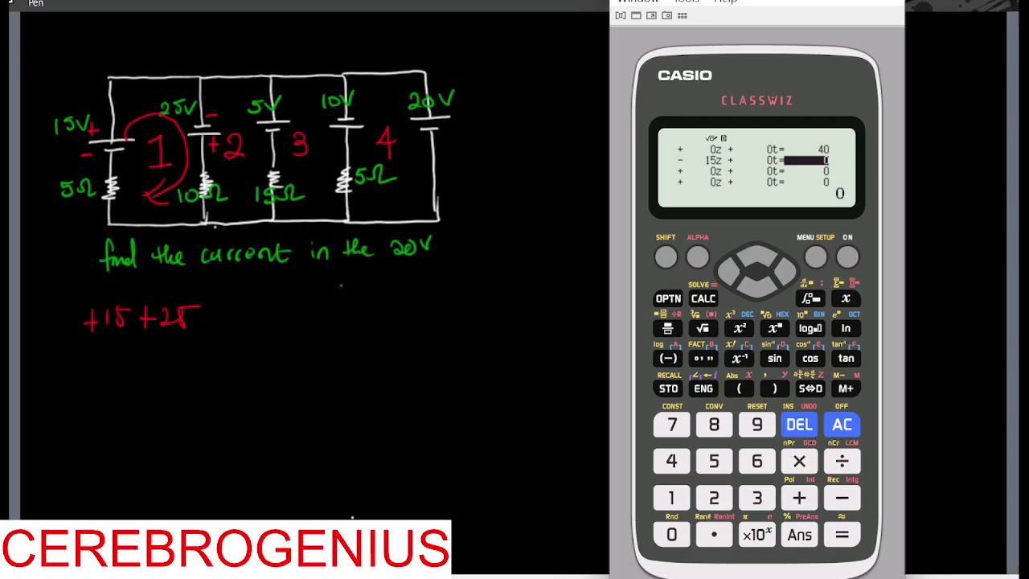
text(-2)
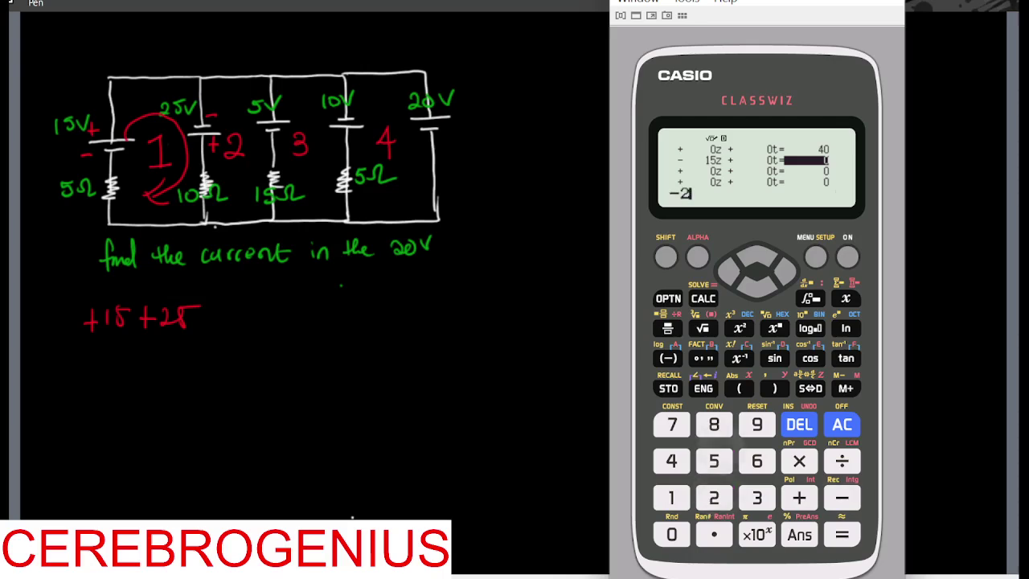
text(5-5)
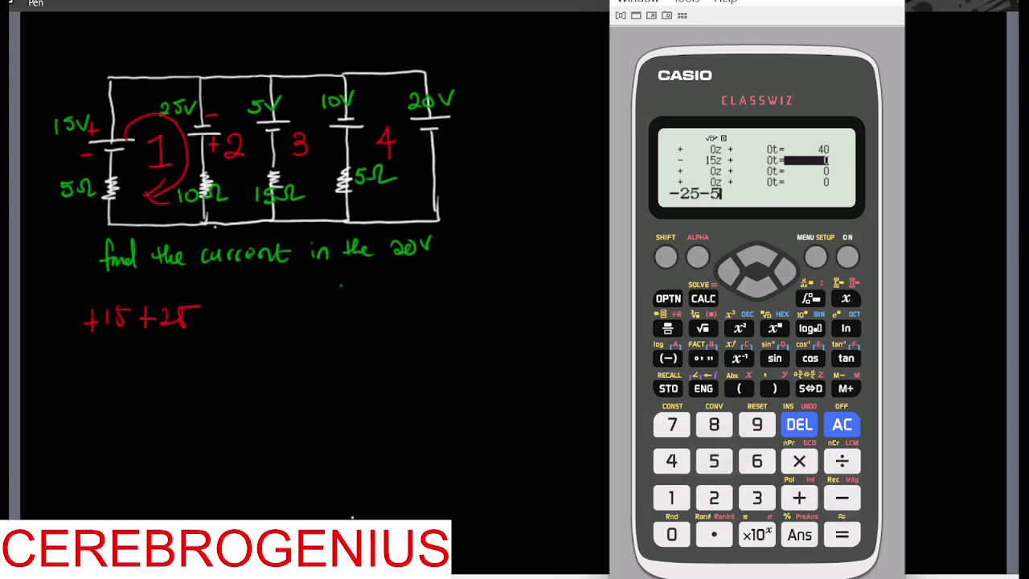
key(Return)
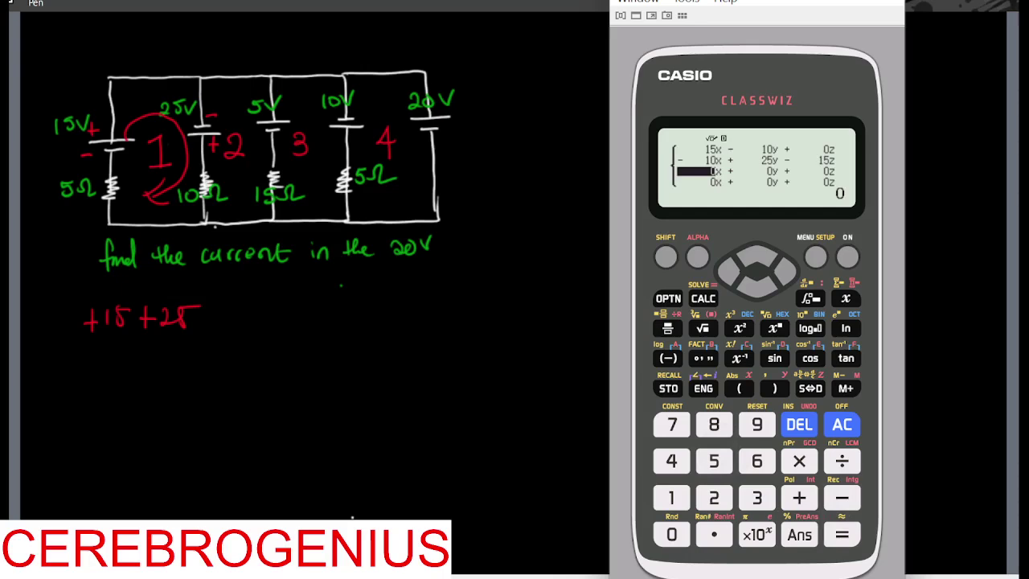
Enter row 3 as x = 0, y = −15, z = 20 (15+5), t = −5, constant 15
text(0)
key(Return)
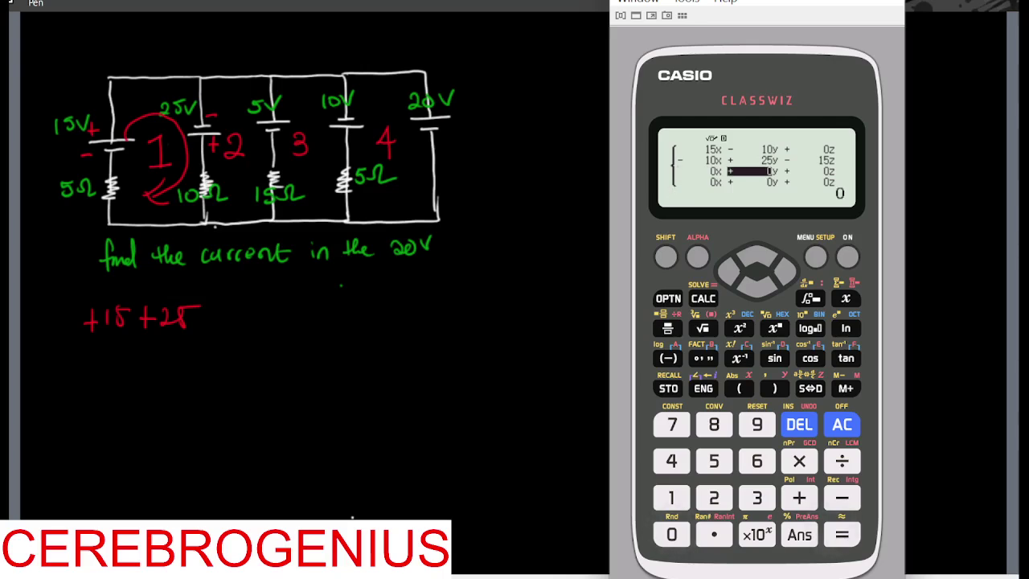
text(-15)
key(Return)
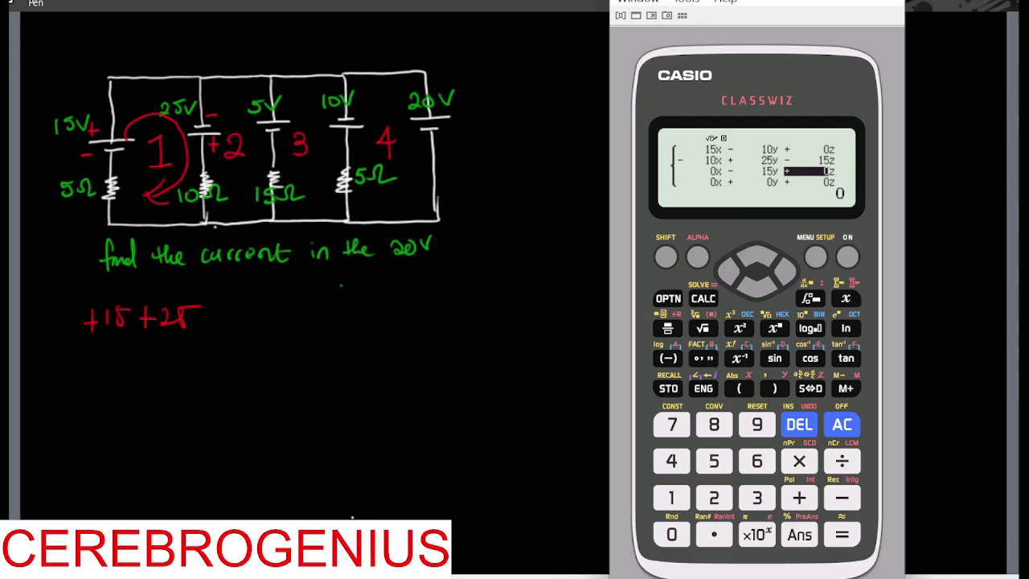
text(15+5)
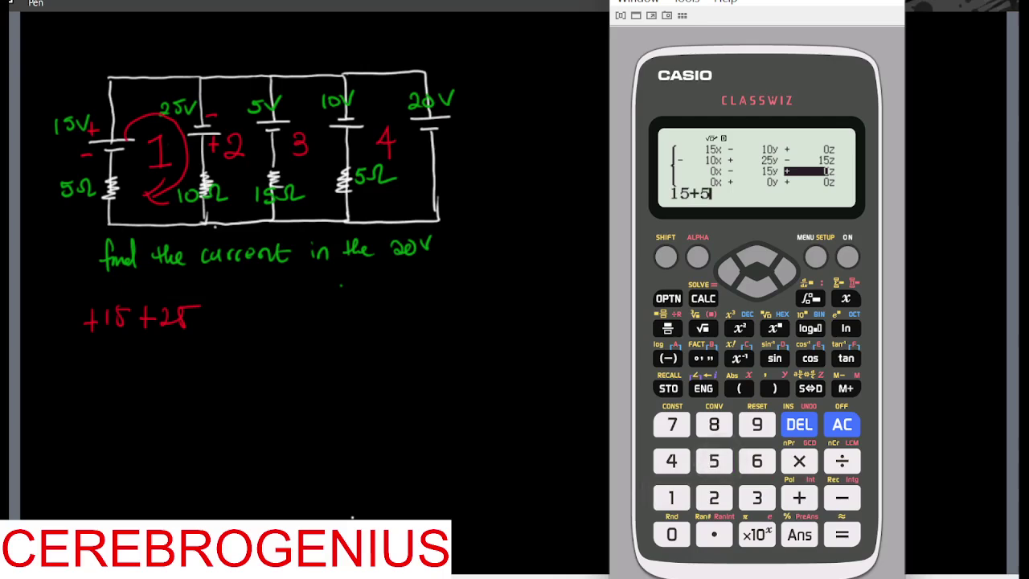
key(Return)
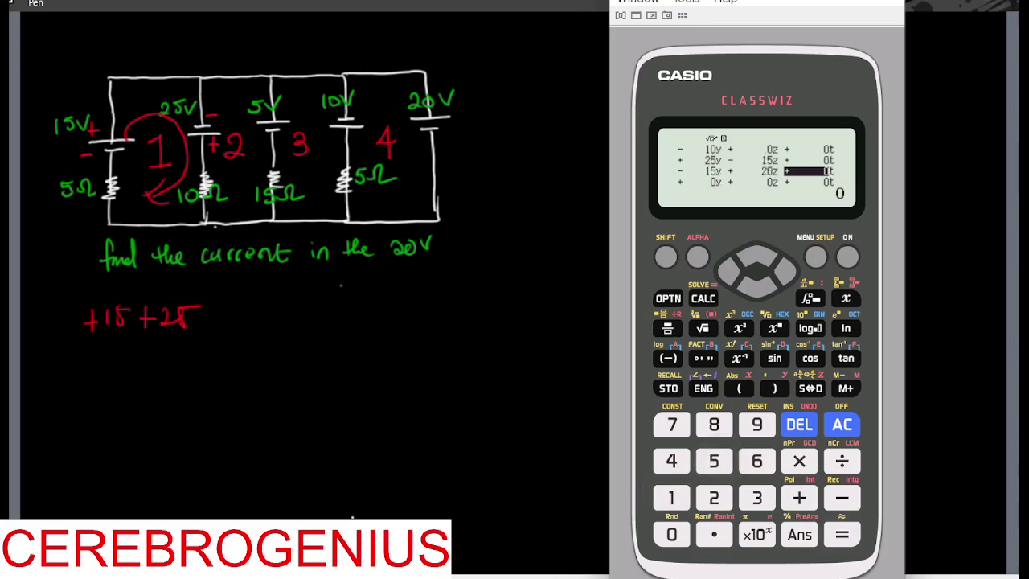
text(-5)
key(Return)
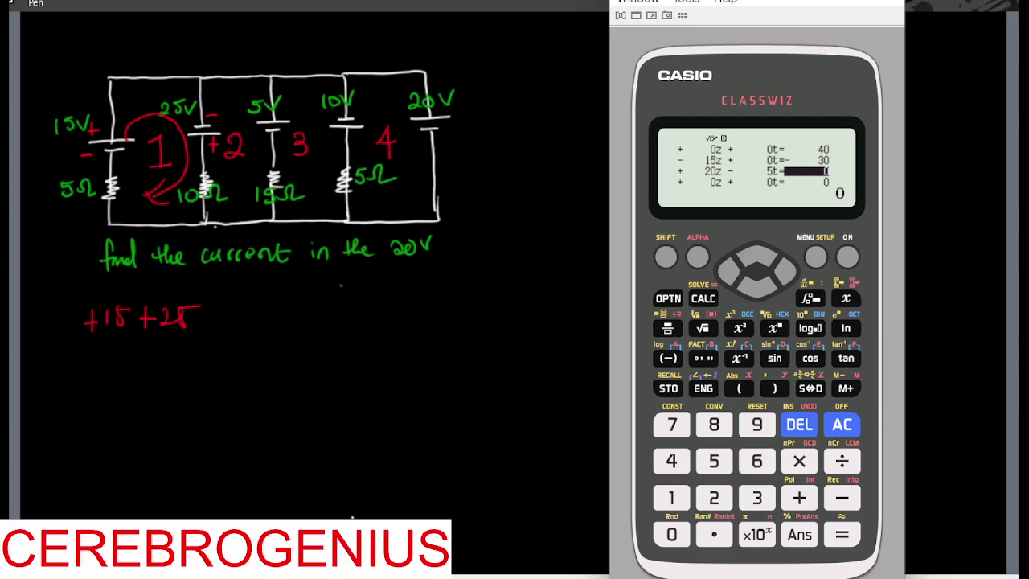
text(+5+010)
key(Return)
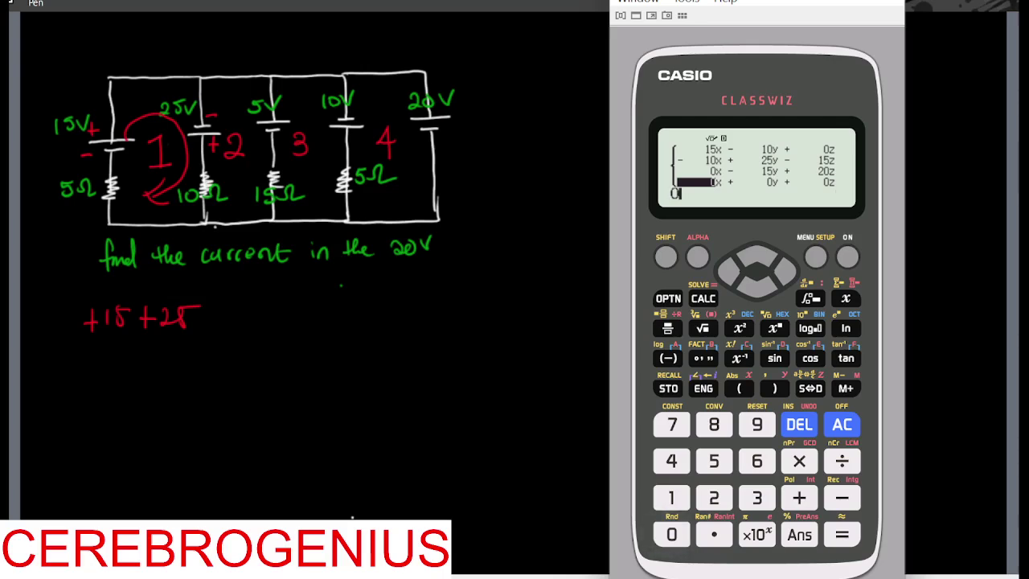
Enter row 4 as 0, 0, −5, 5 with constant −30 (−10−20), and solve for x = −1
key(Return)
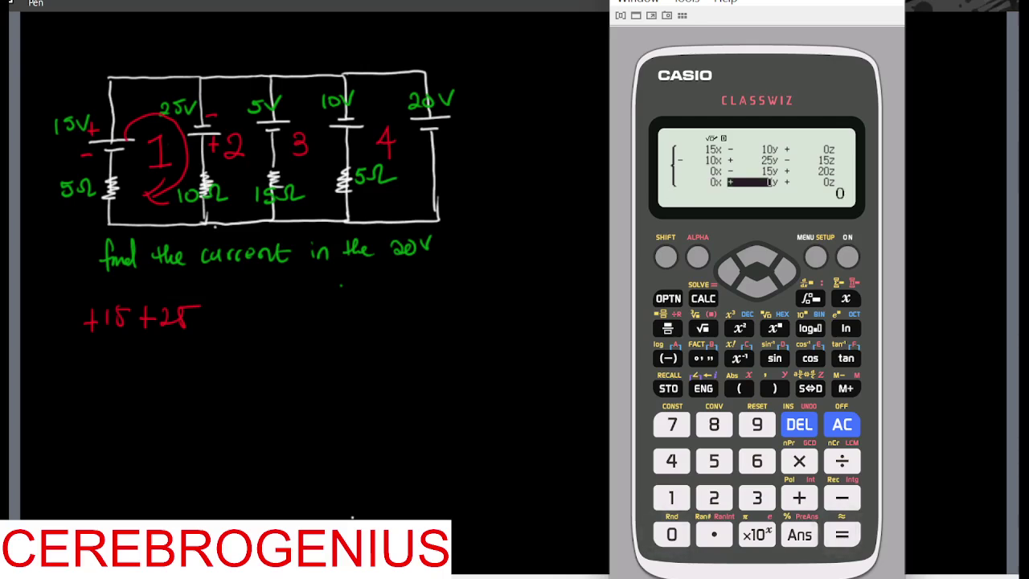
text(0)
key(Return)
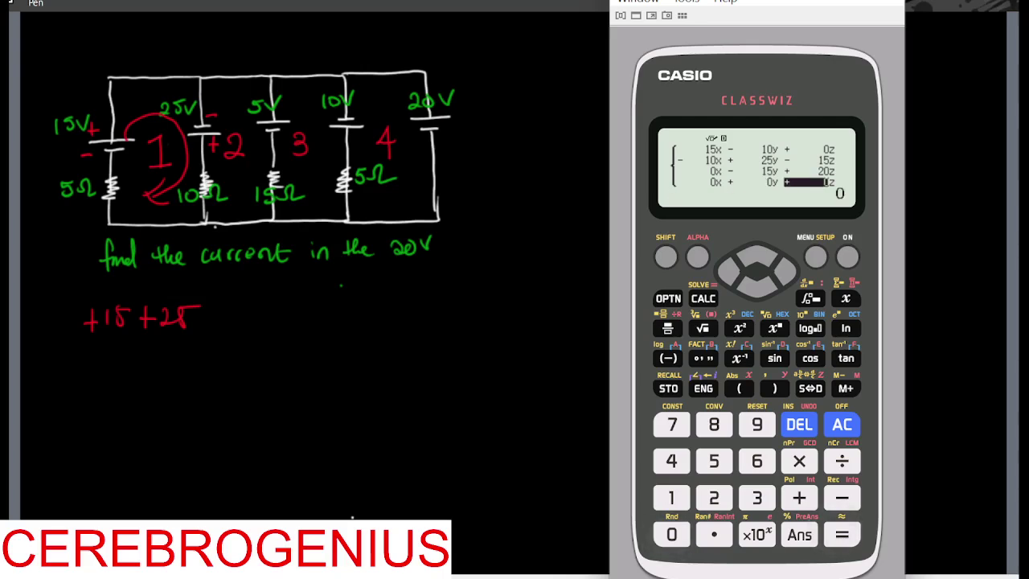
text(-5)
key(Return)
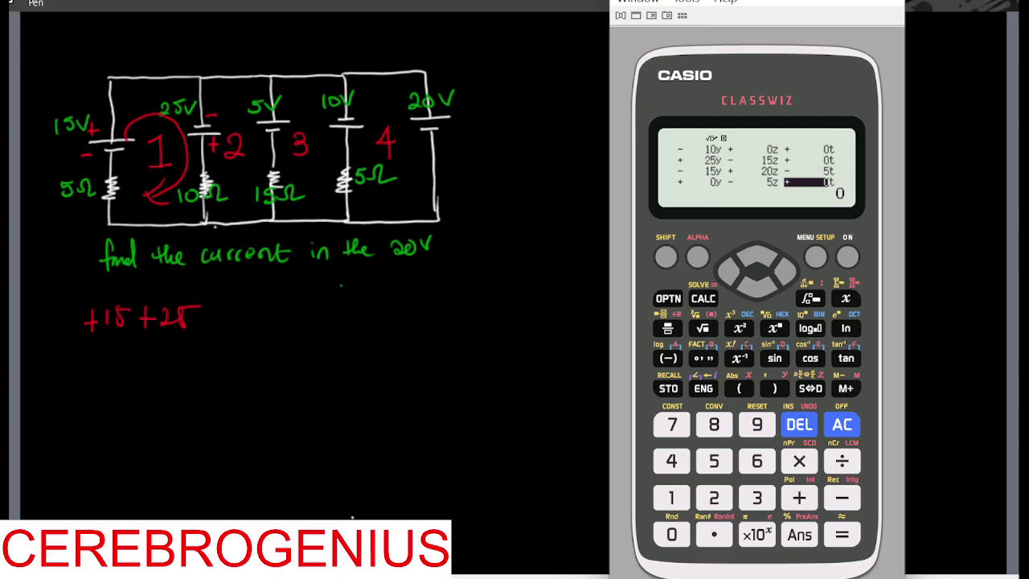
text(5)
key(Return)
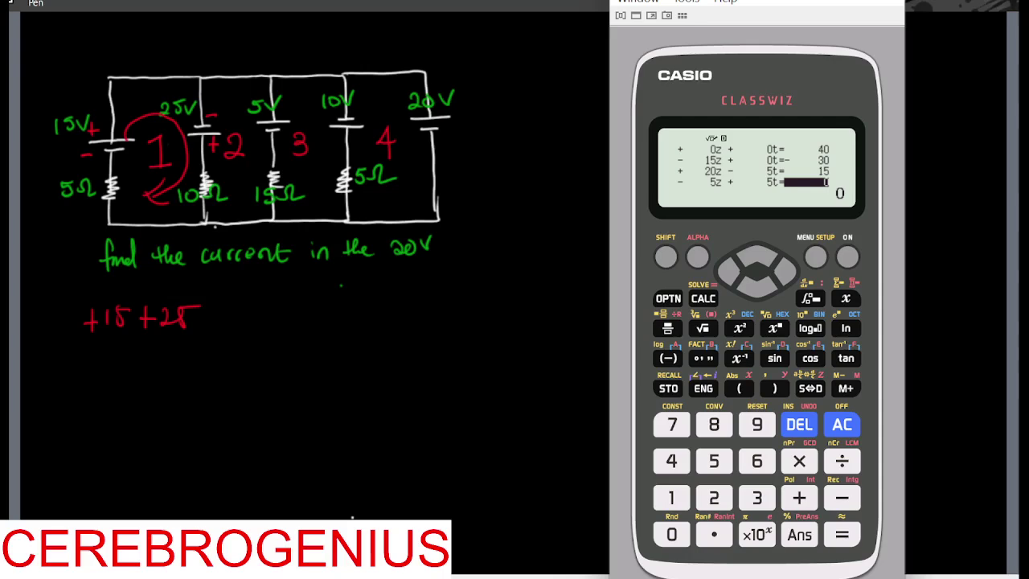
text(-10-20)
key(Return)
key(Return)
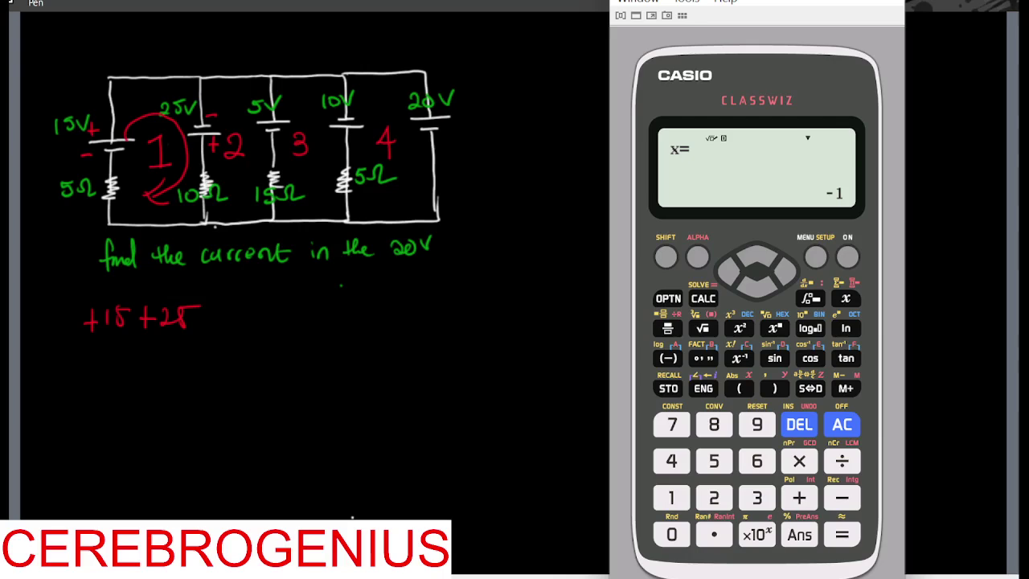
Step through y = −5.5, z = −6.5 and t = −25/2, toggling each to decimal form
key(Return)
key(F9)
key(Return)
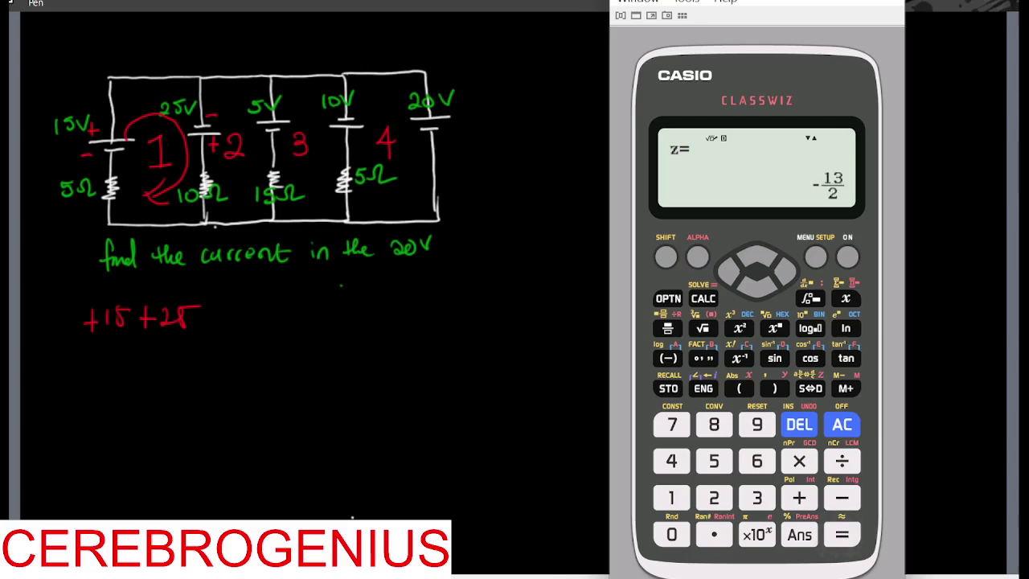
key(F9)
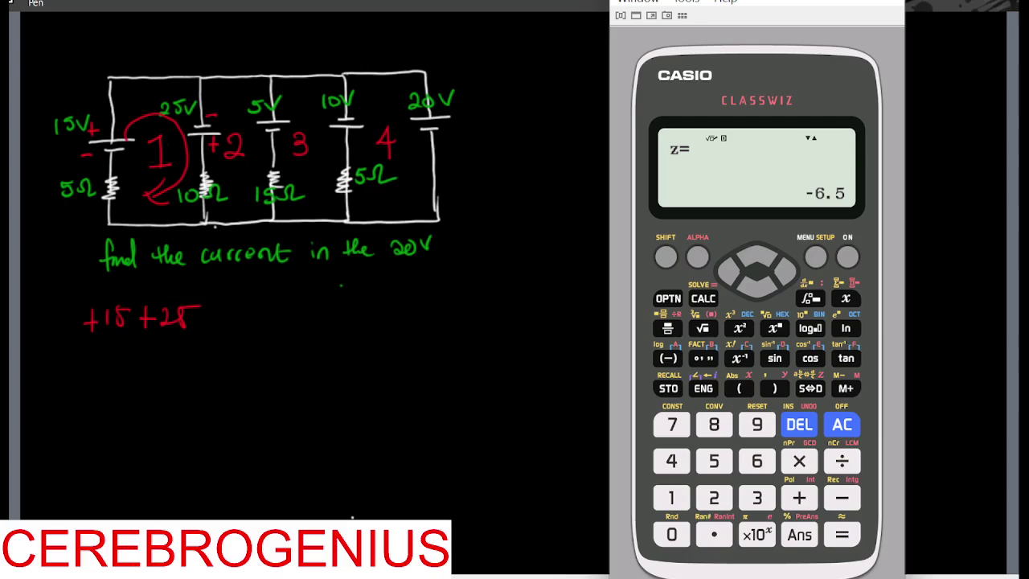
key(Return)
key(F9)
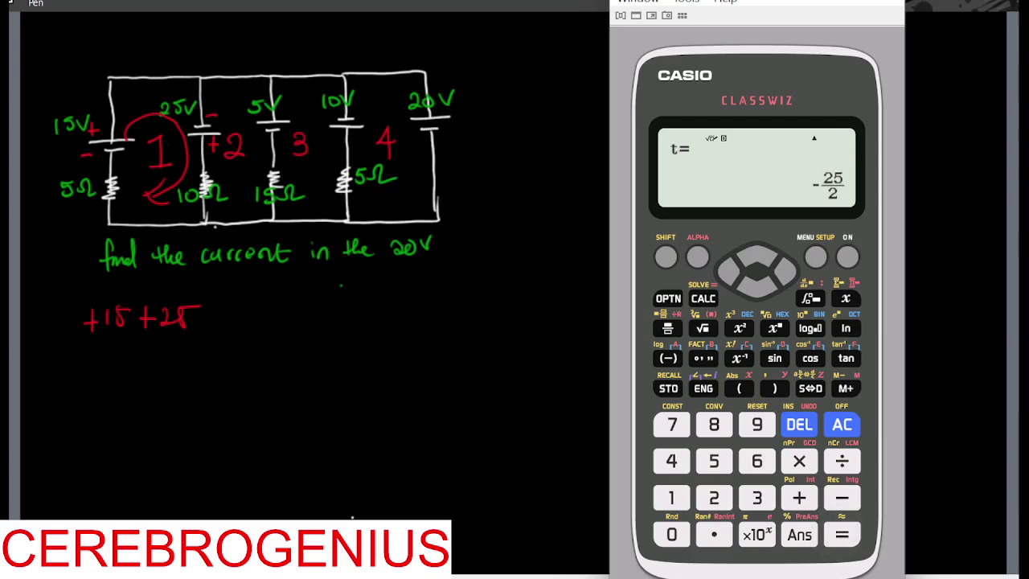